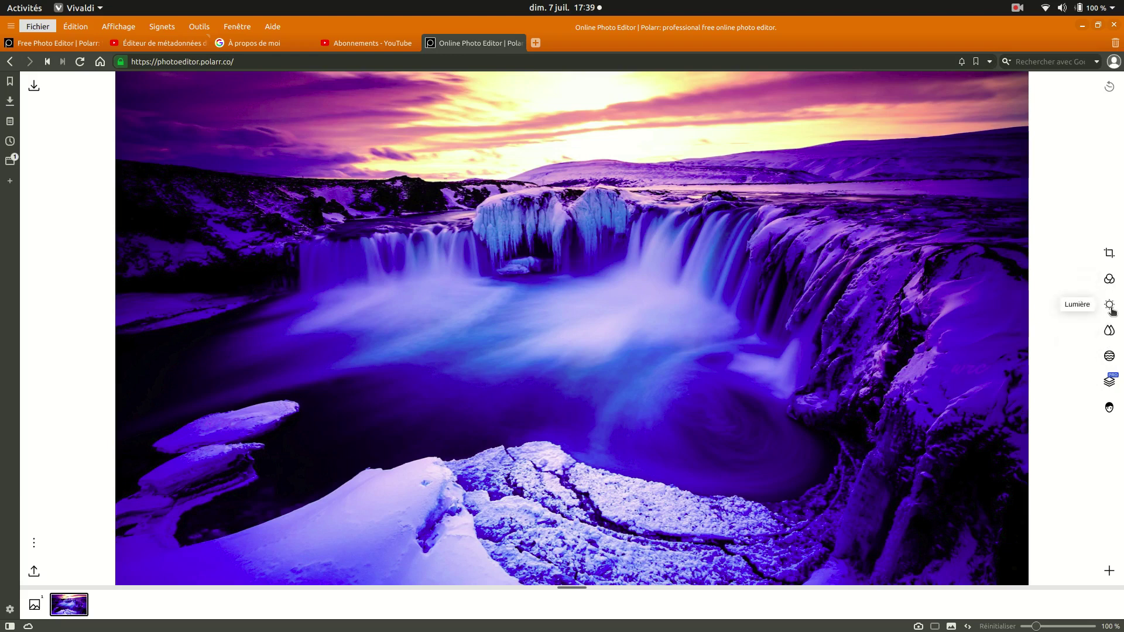
Step: Add the Détail tool to the editing toolbar and look through the other available adjustment, mask, retouch and layer tools
click(1110, 305)
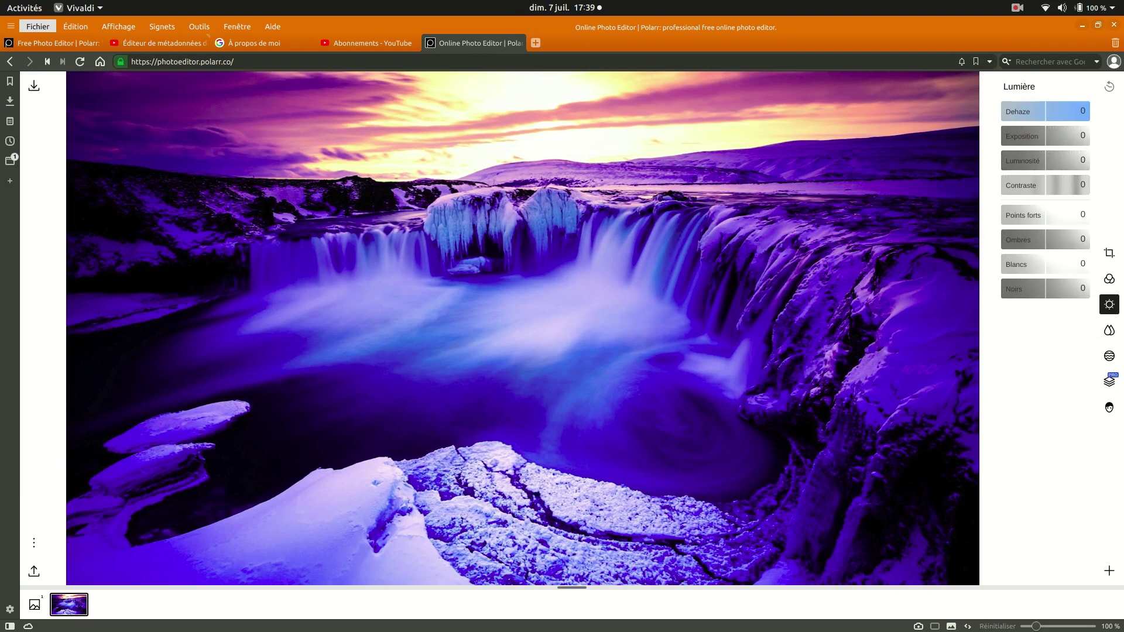
click(1110, 571)
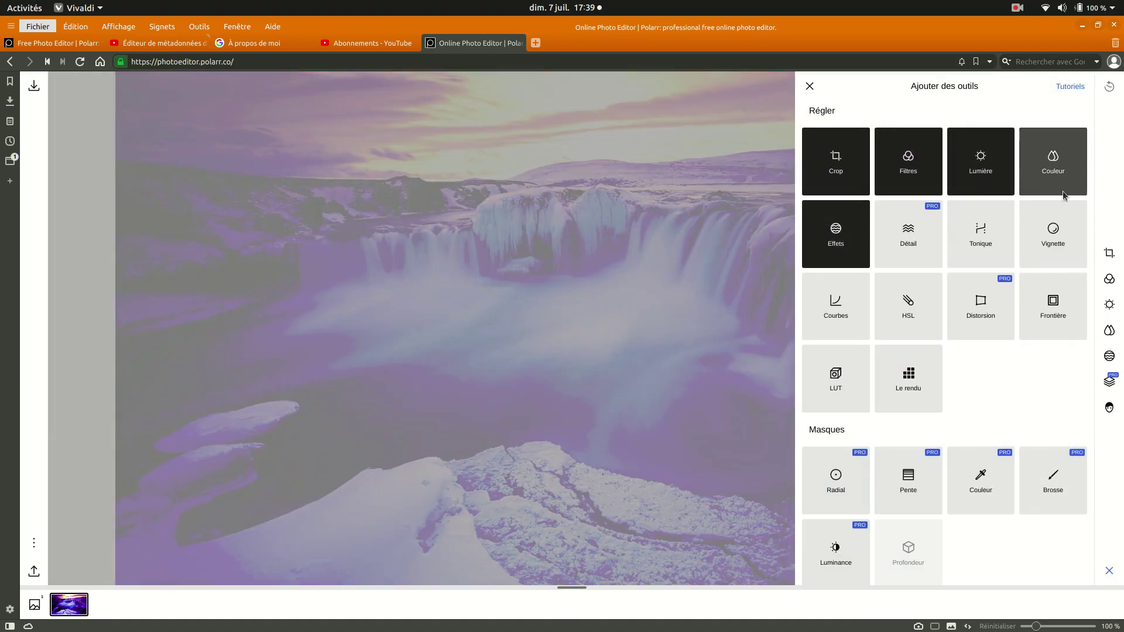
click(918, 244)
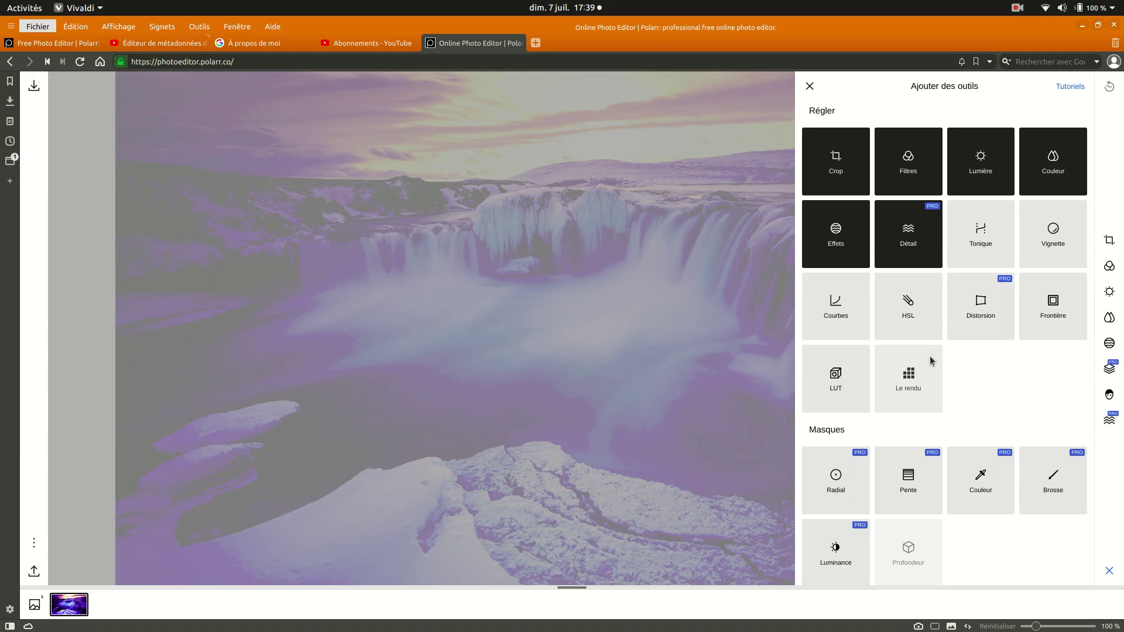
scroll(981, 433, down, 1)
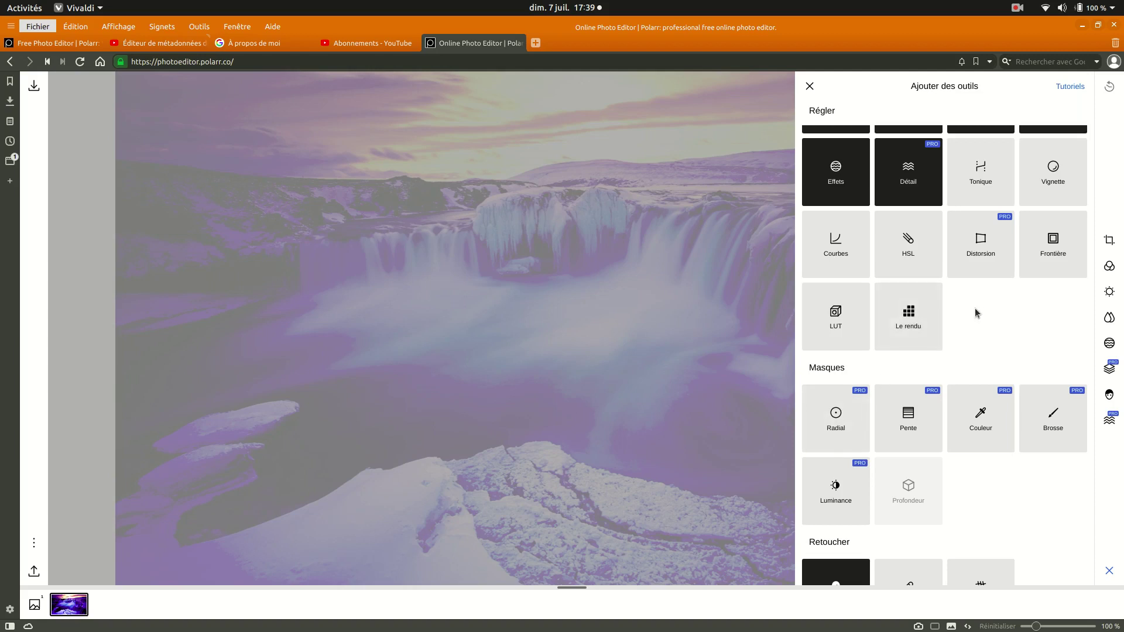
scroll(981, 309, up, 2)
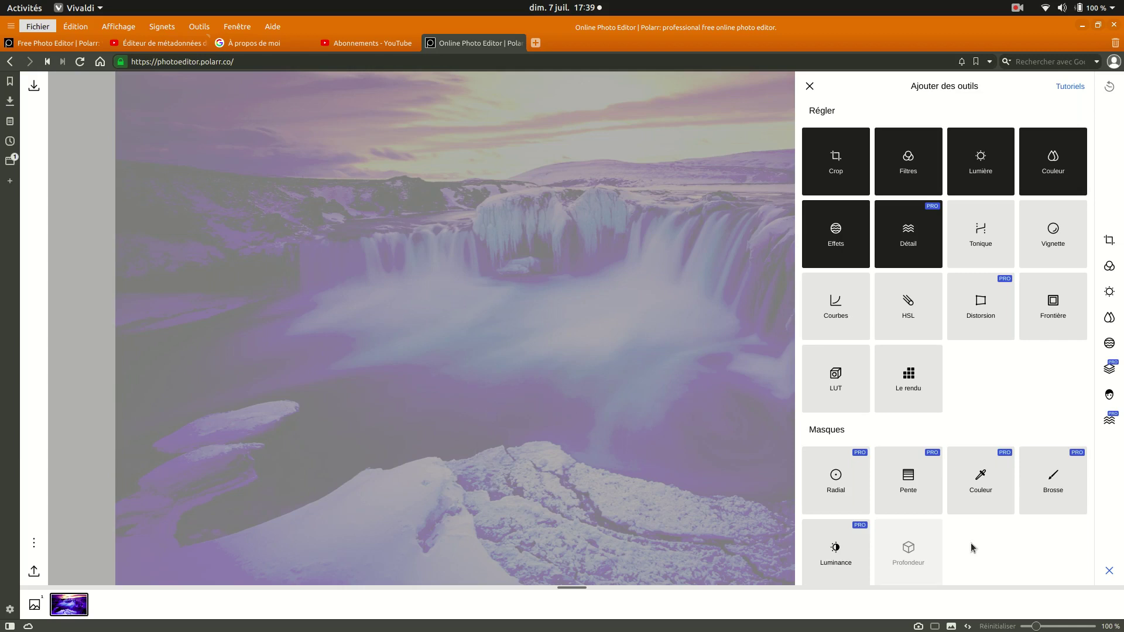
scroll(968, 545, down, 5)
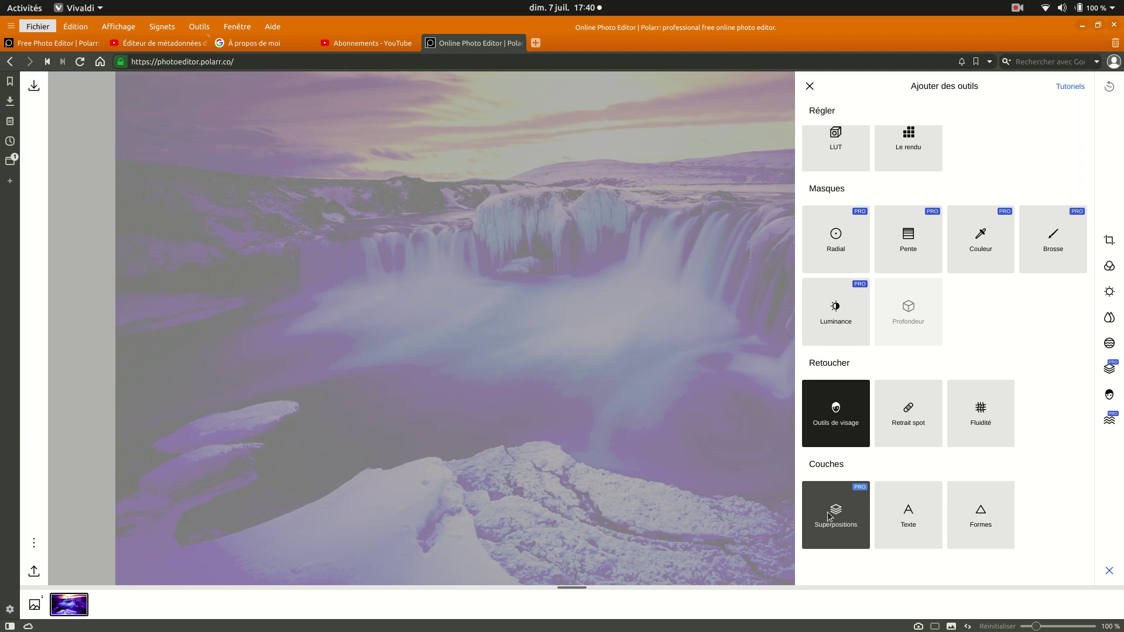
click(832, 510)
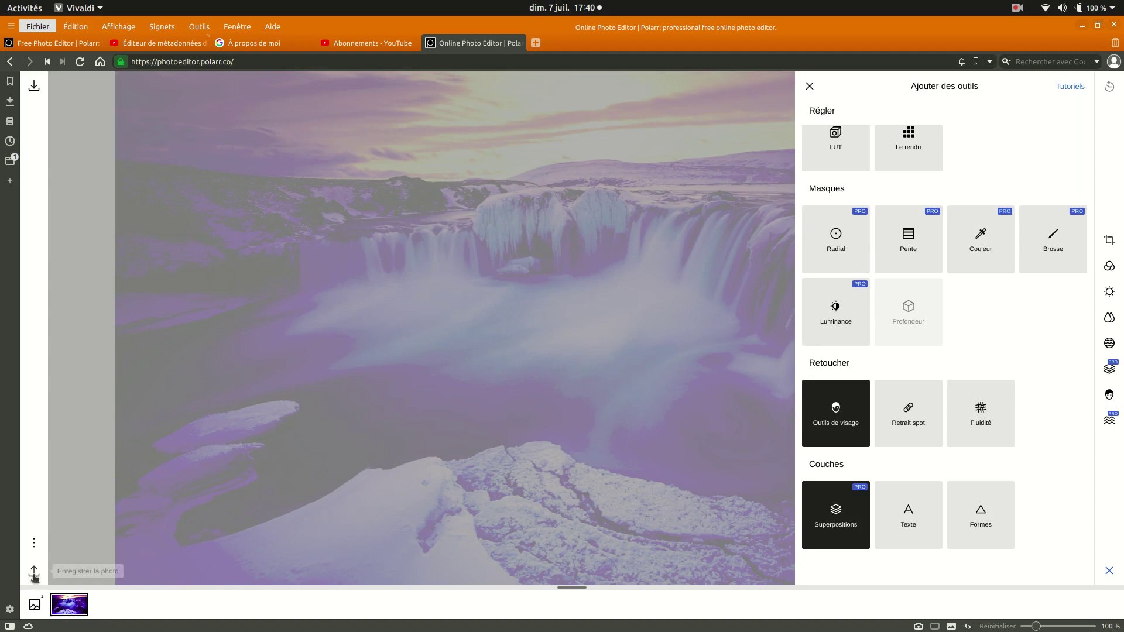
Step: Import the raw photo _DSF0545.RAF from the Wallpapers folder, showing all file types, and leave the tool catalogue
click(34, 85)
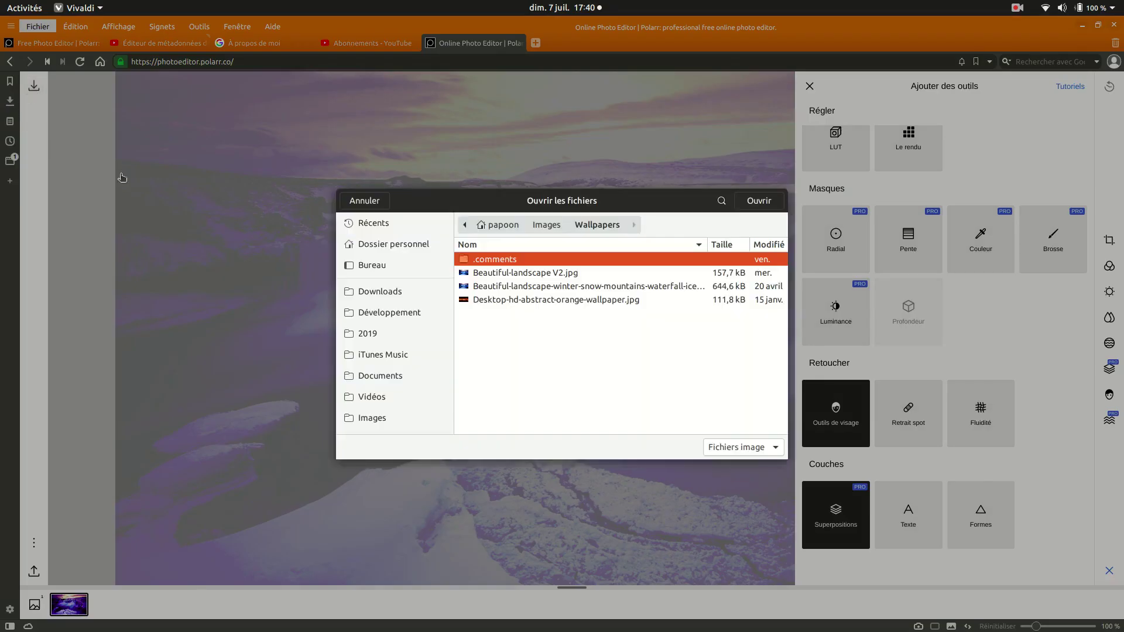
click(750, 449)
click(748, 470)
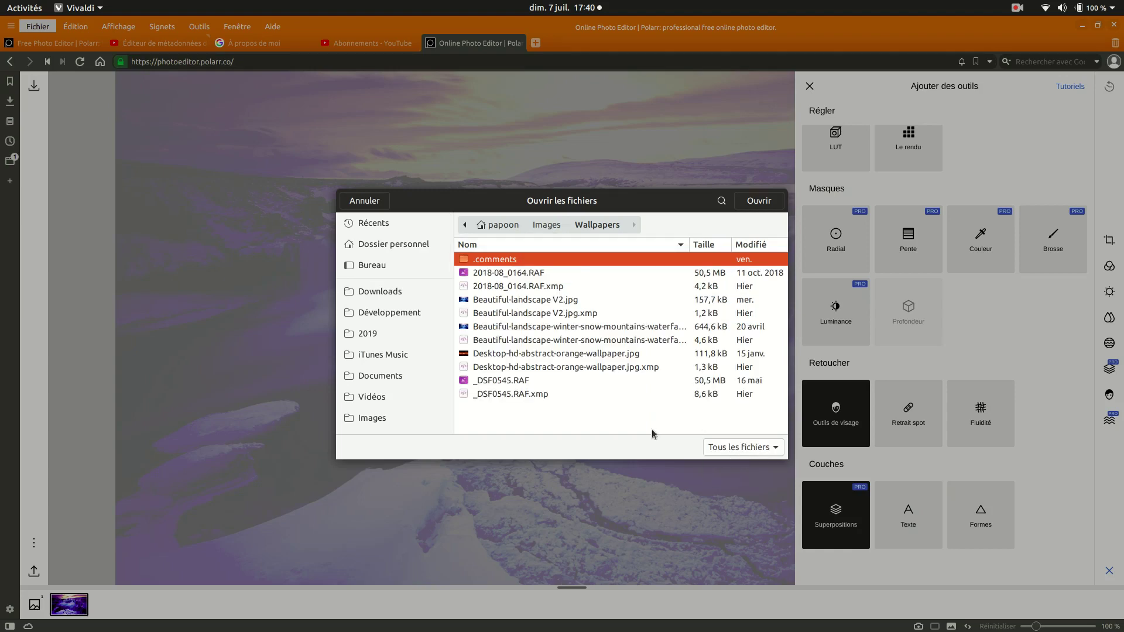
double_click(517, 382)
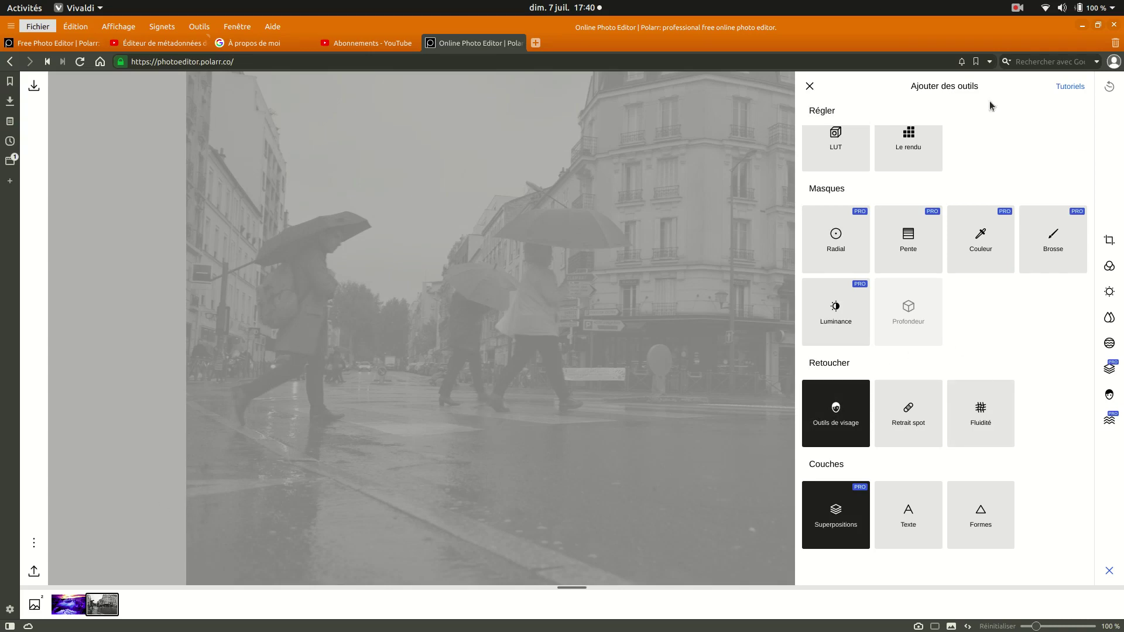
click(811, 88)
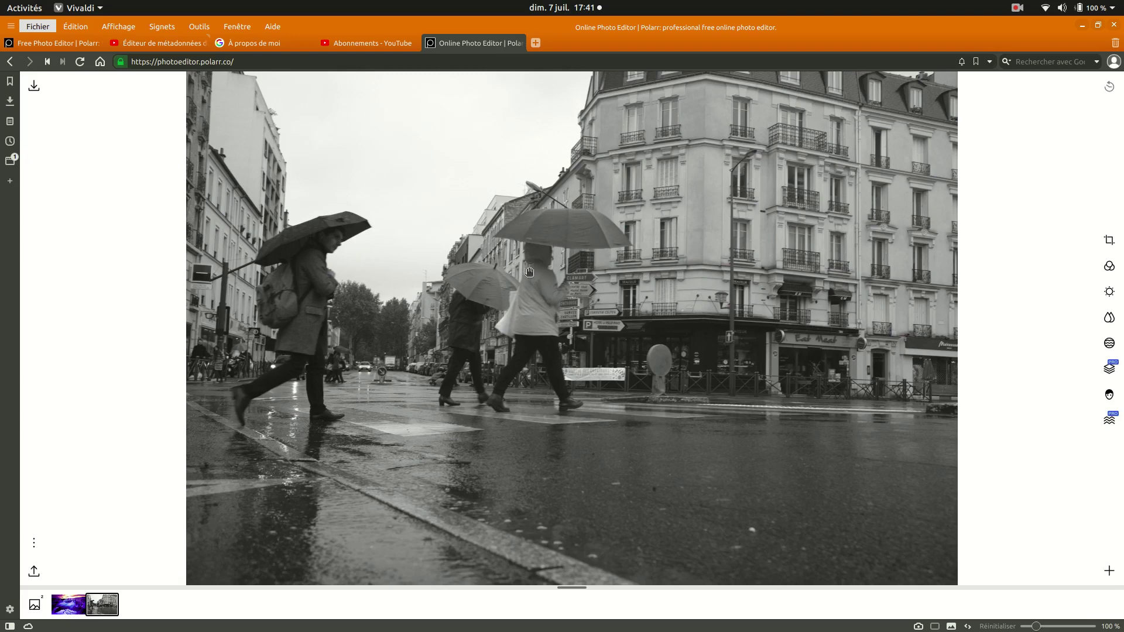
Step: Examine the Superpositions categories, the Ciel overlays and the complete overlay collection for the street photo
click(1111, 368)
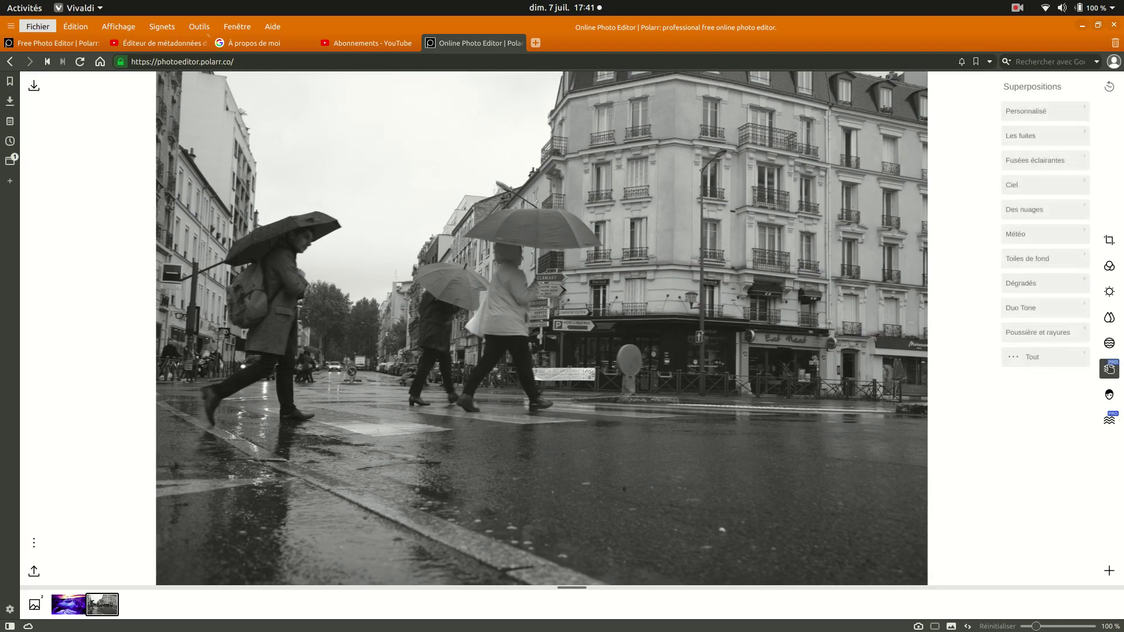
click(1109, 292)
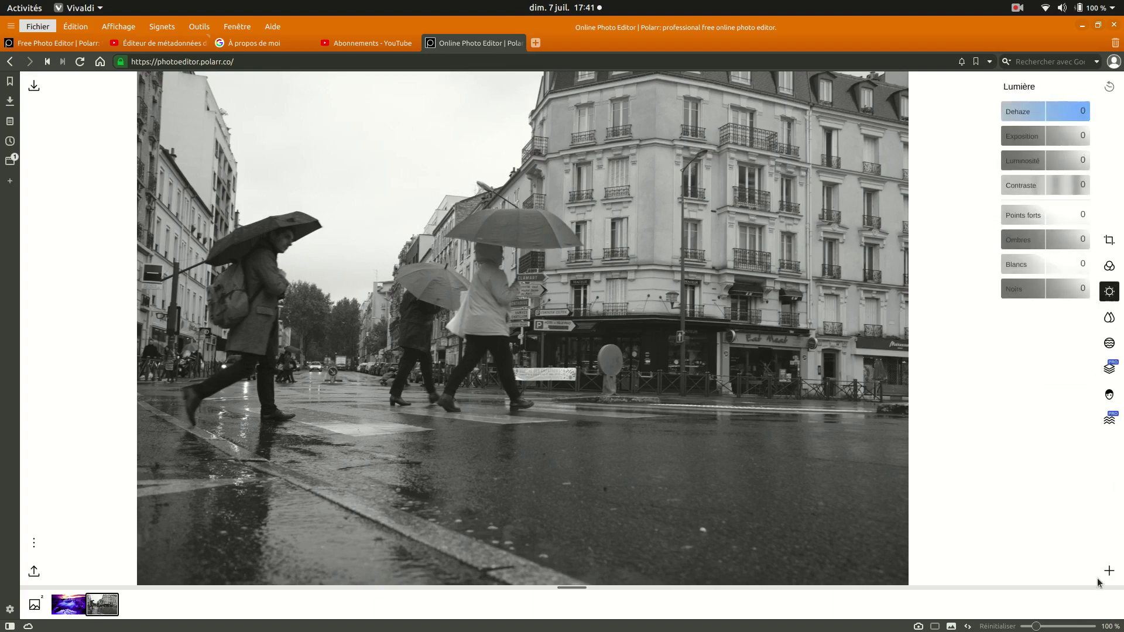
click(1109, 571)
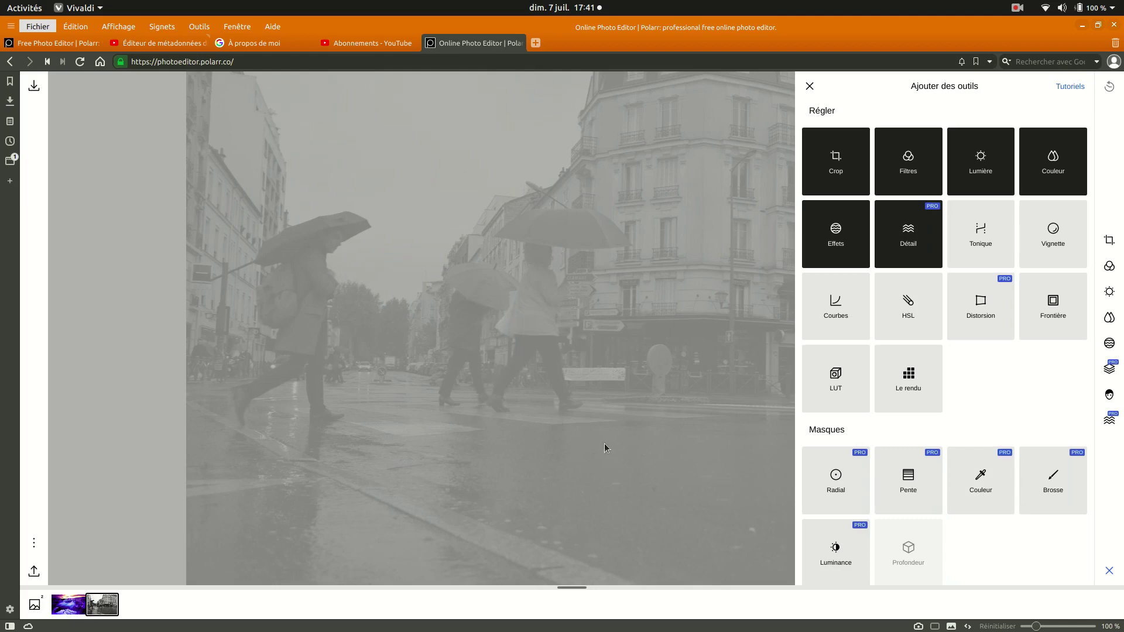
click(1110, 571)
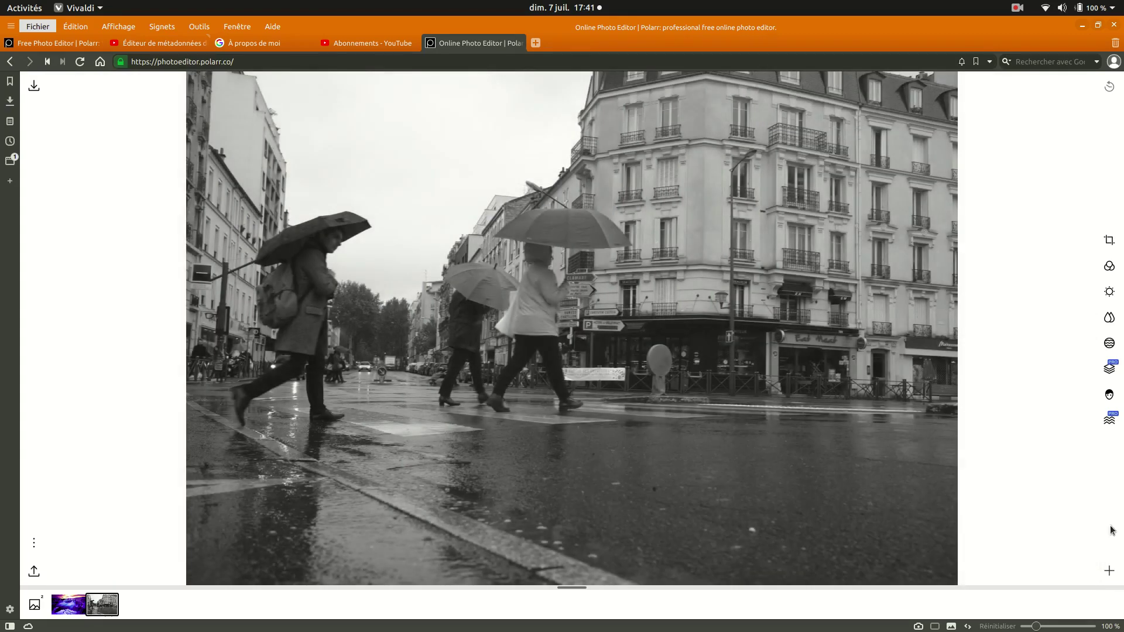
click(1109, 369)
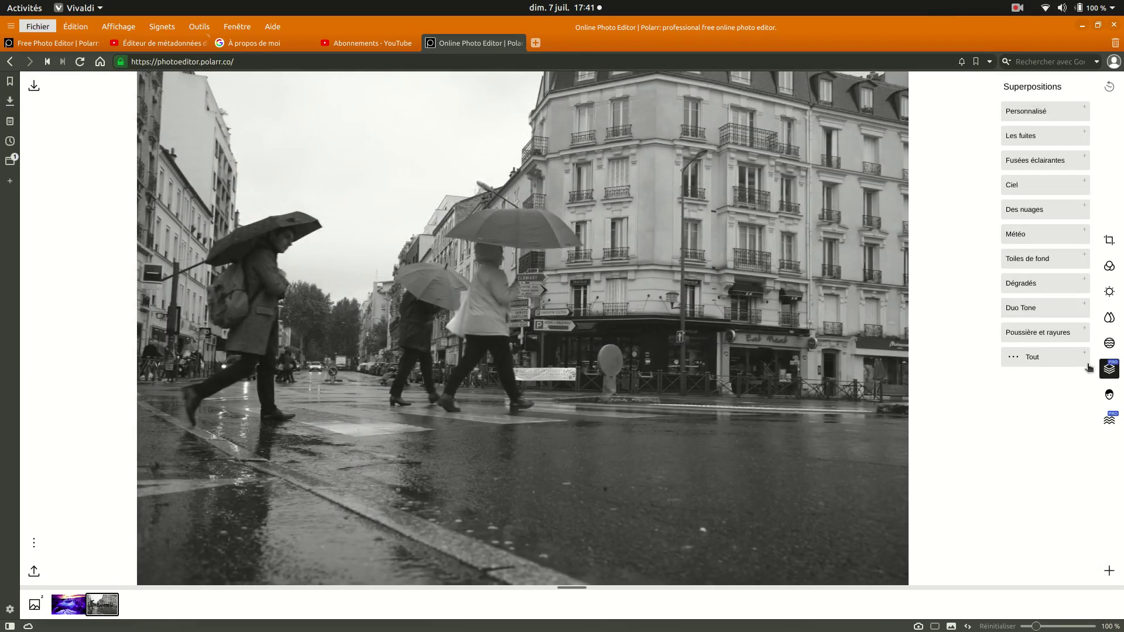
click(1034, 190)
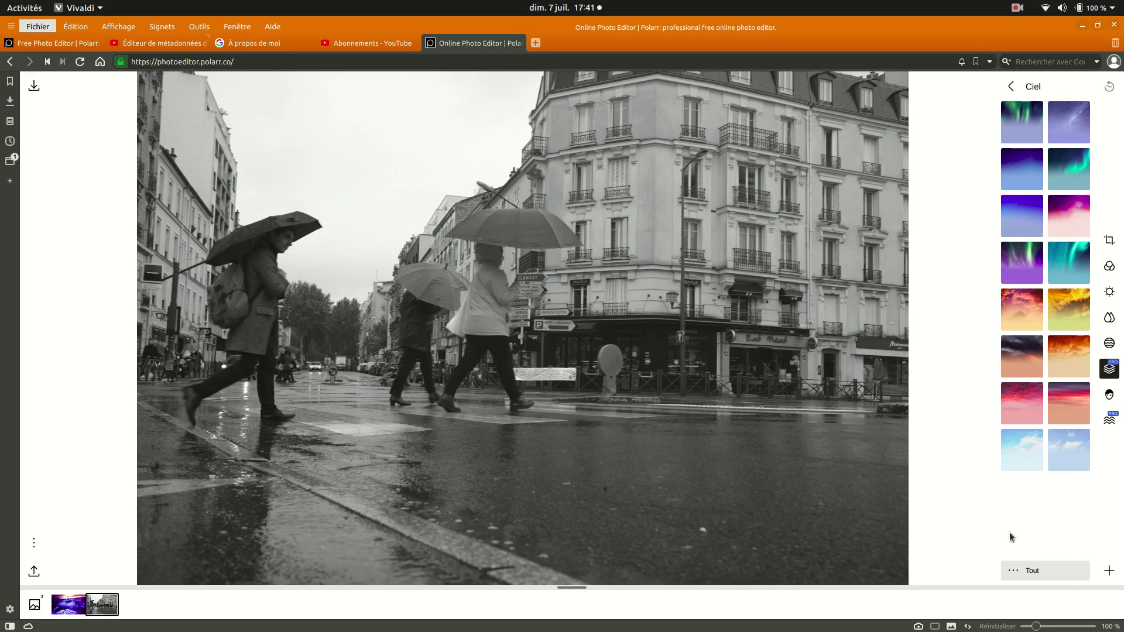
click(1012, 572)
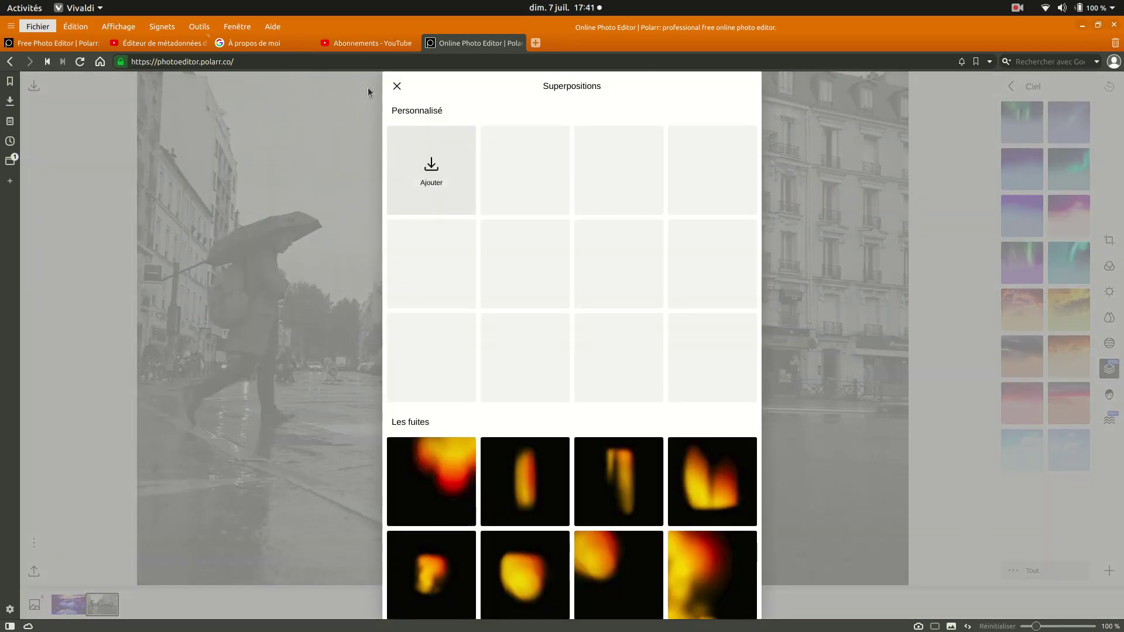
click(397, 86)
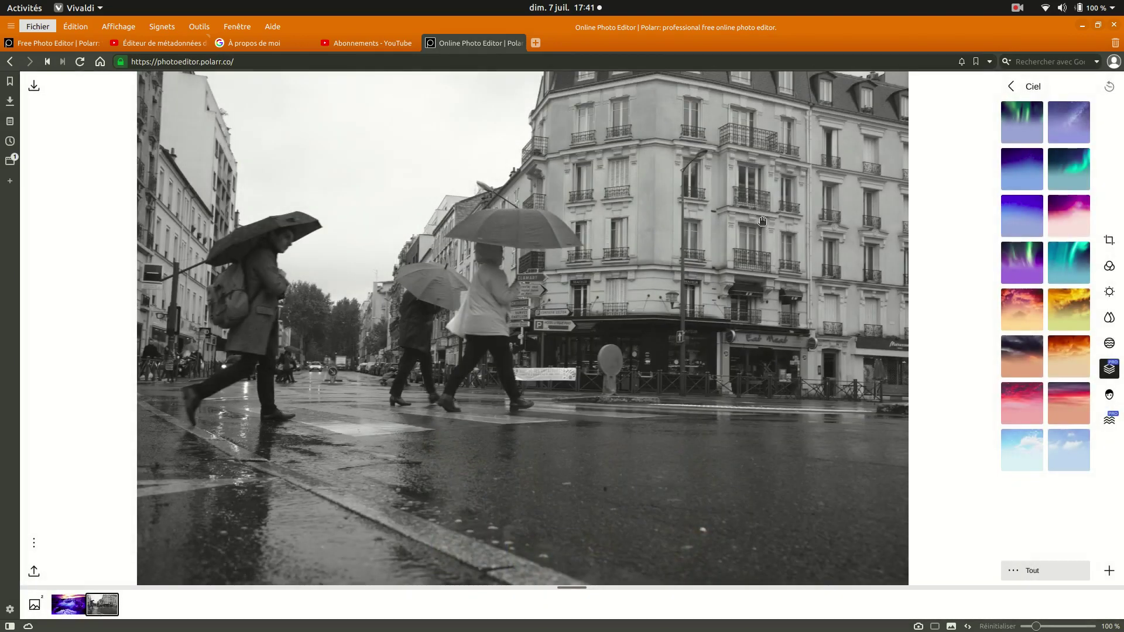
click(1011, 87)
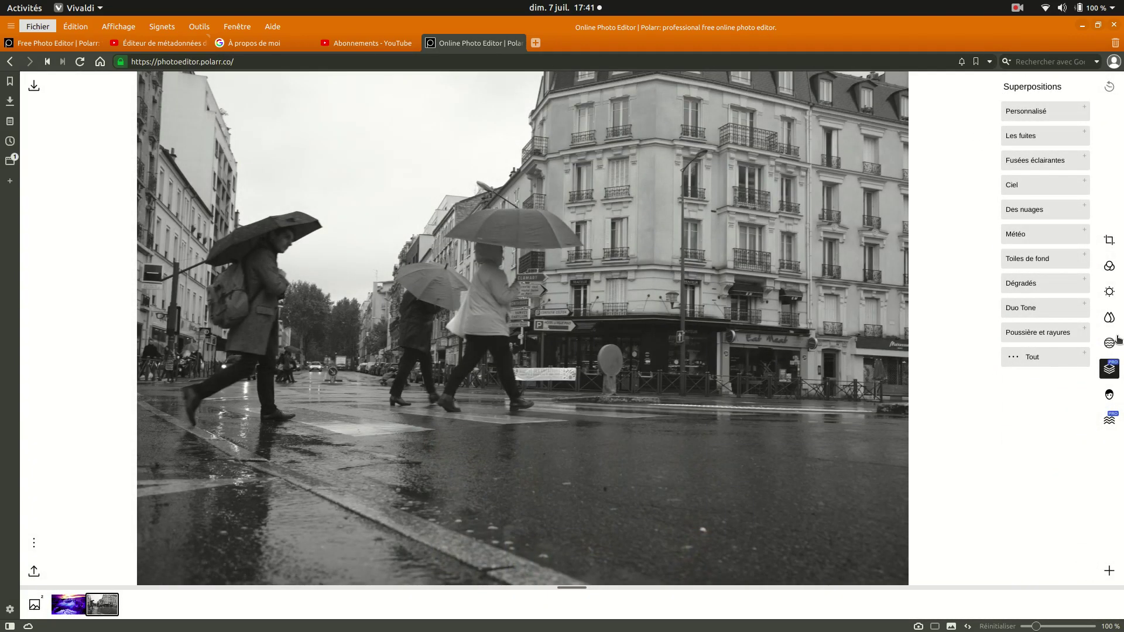
Step: Set the street photo's clarity to 38, sharpening to 85 and colour denoise to 55
click(1110, 422)
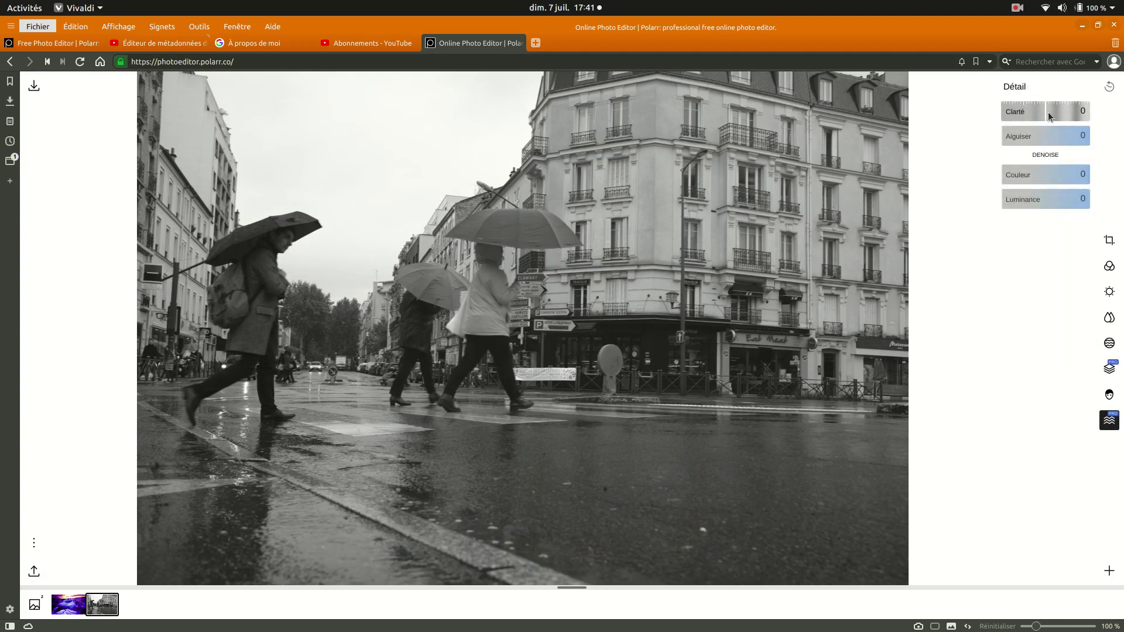
drag(1048, 118, 1070, 136)
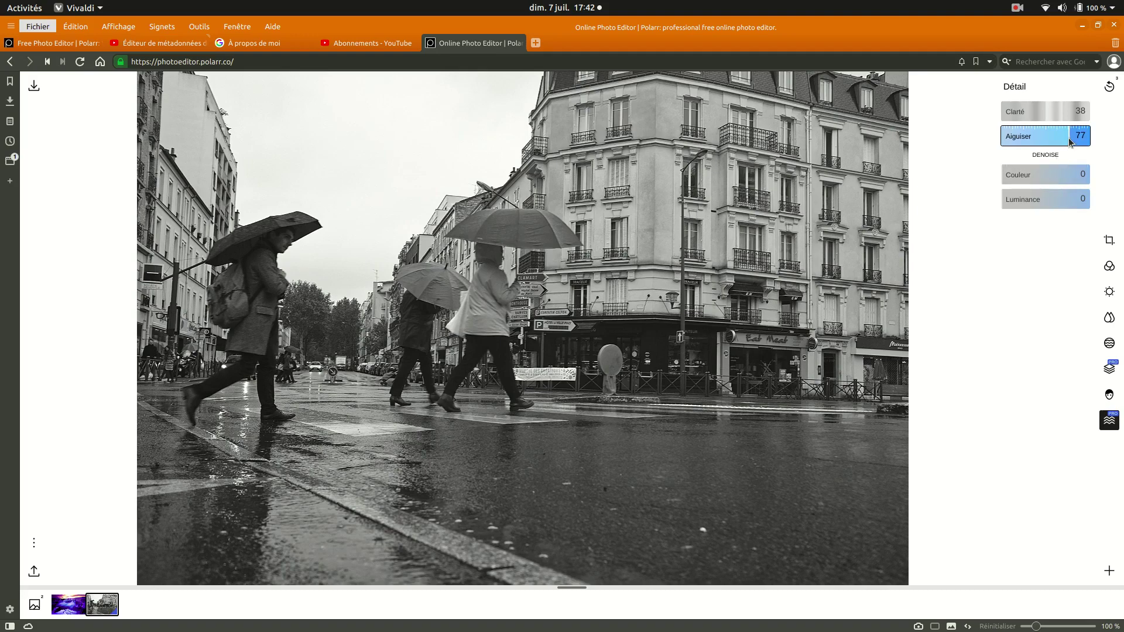
drag(1069, 141, 1041, 195)
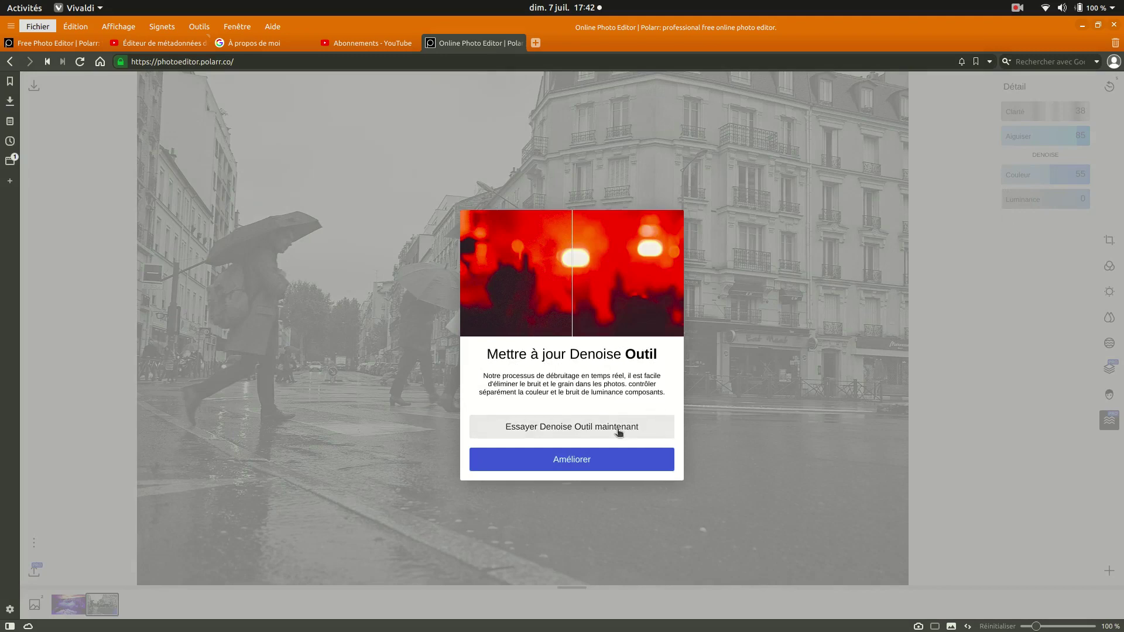
Step: View the Polarr Pro subscription plans from the Denoise upgrade offer and return to the photo
click(583, 469)
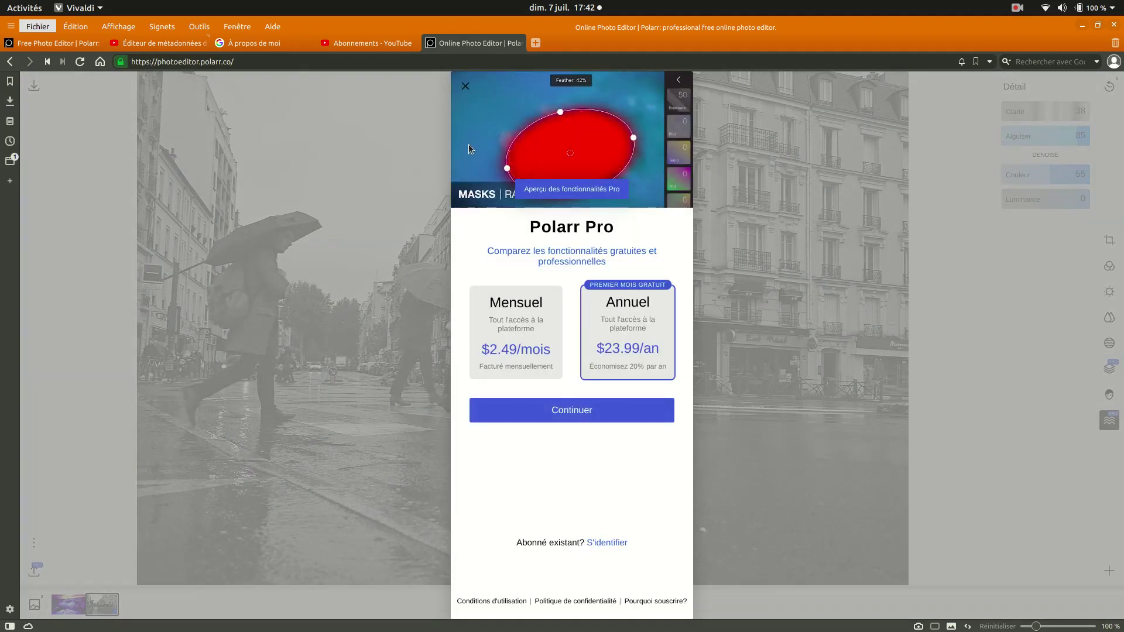
click(466, 87)
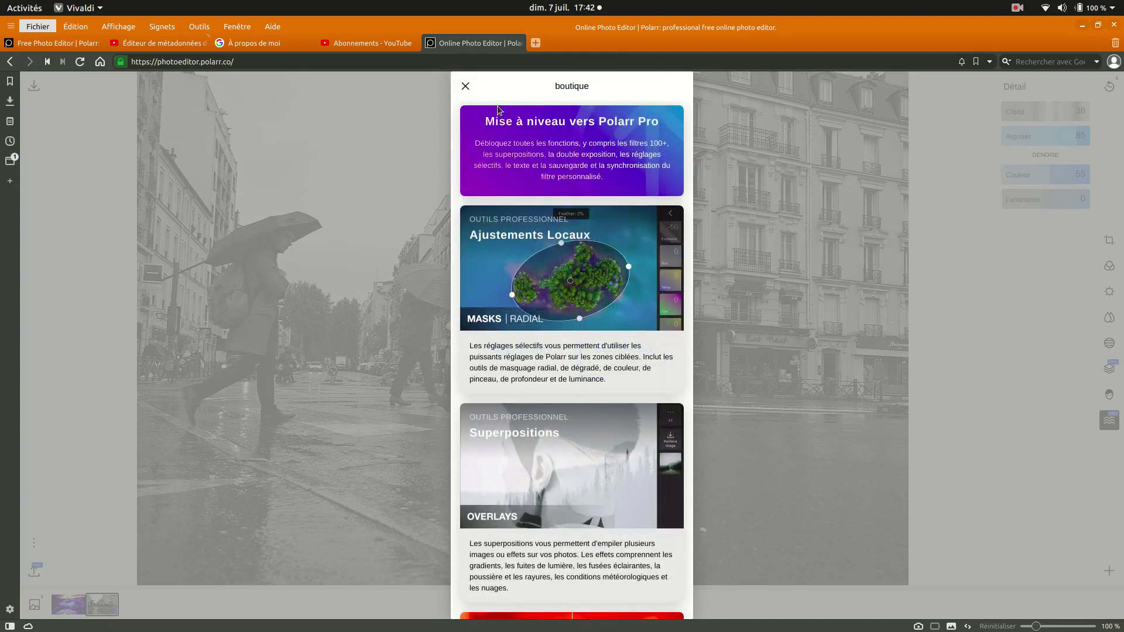
click(466, 87)
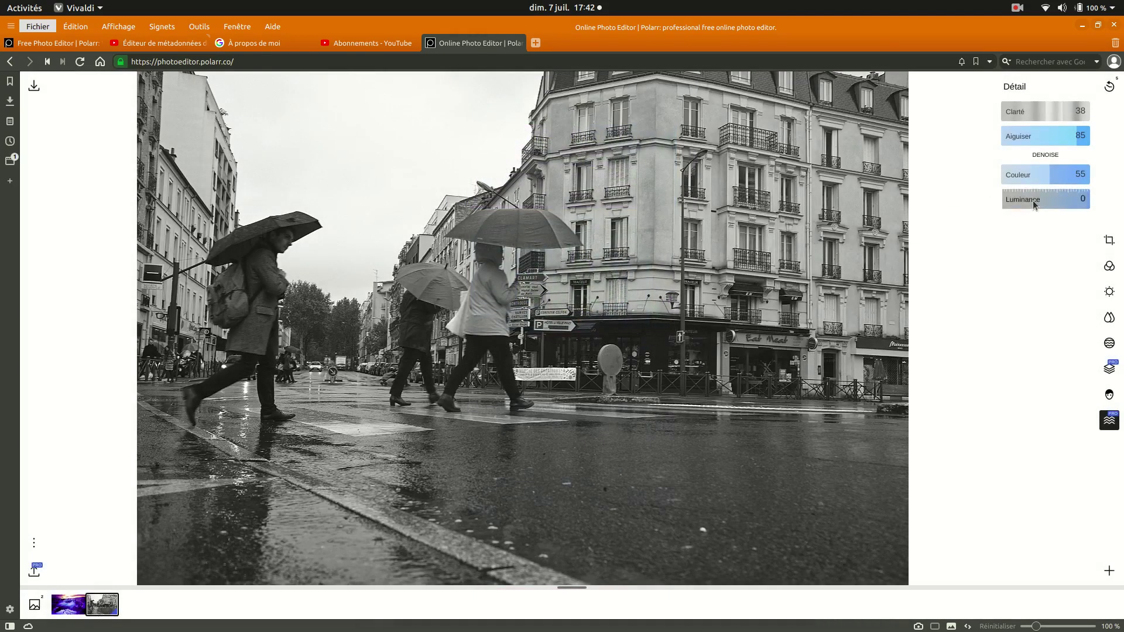
Step: Try a luminance denoise of 37 on the street photo and return it to 0
mouse_move(1034, 204)
mouse_down()
mouse_move(1084, 201)
mouse_move(1005, 213)
mouse_move(1034, 209)
mouse_up()
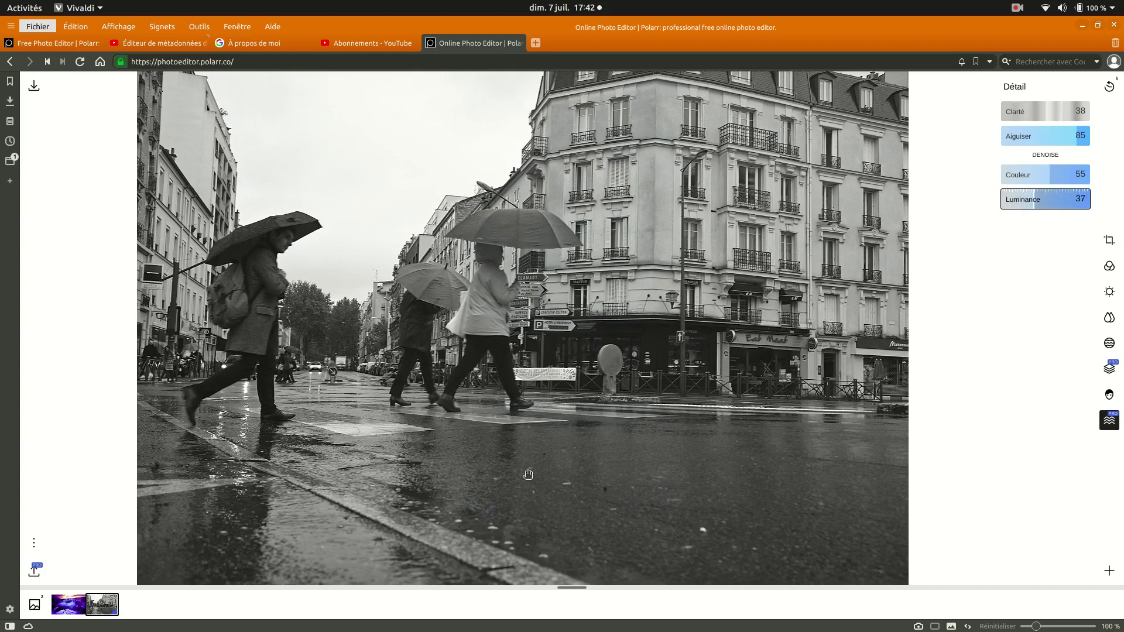
drag(1036, 203, 994, 209)
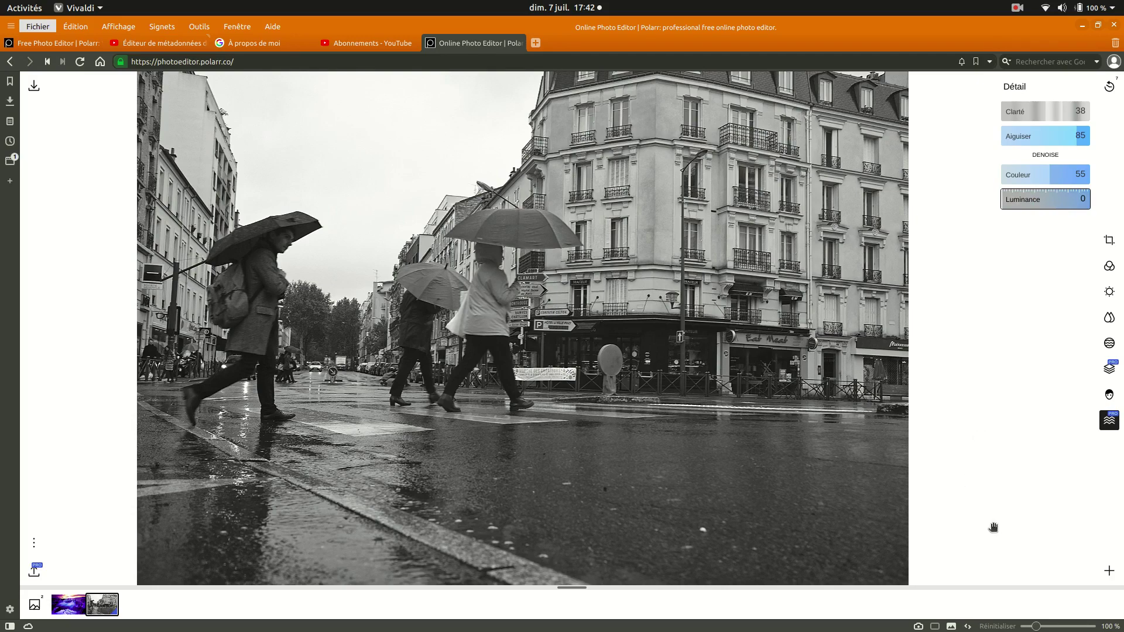
Step: Check the export conditions for the street photo without saving, and clear its entire edit history
click(35, 573)
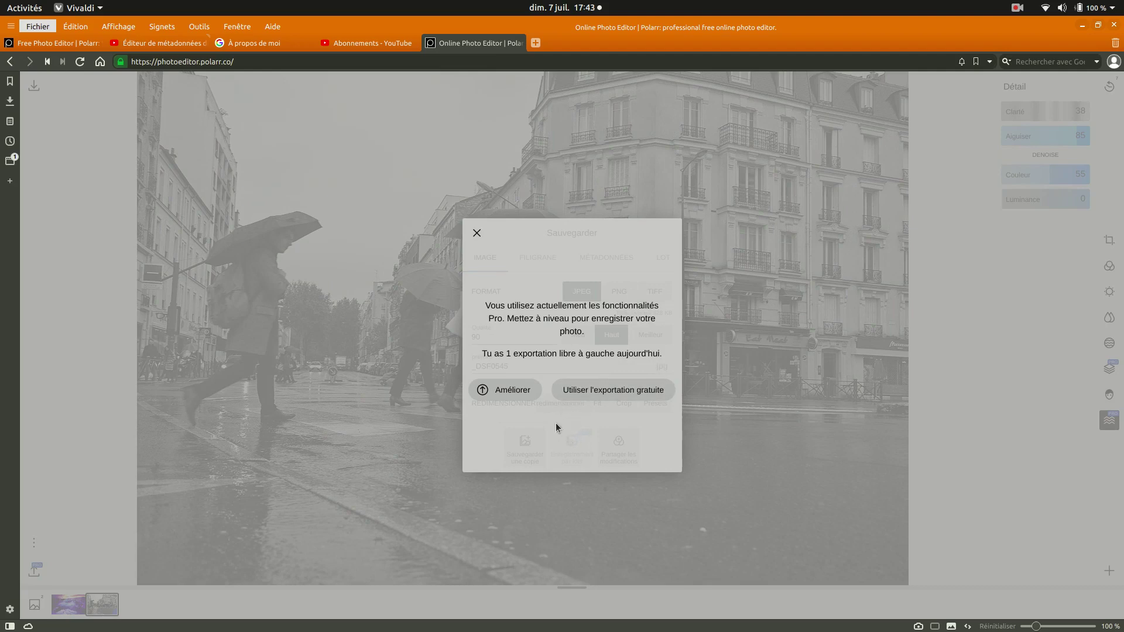
click(476, 233)
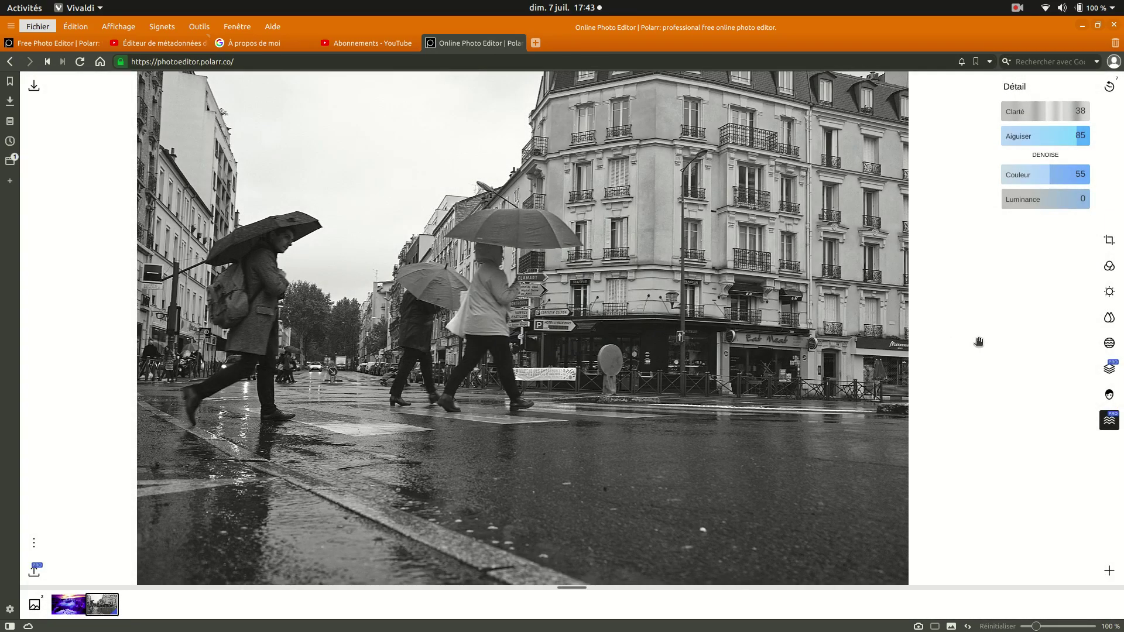
click(1111, 89)
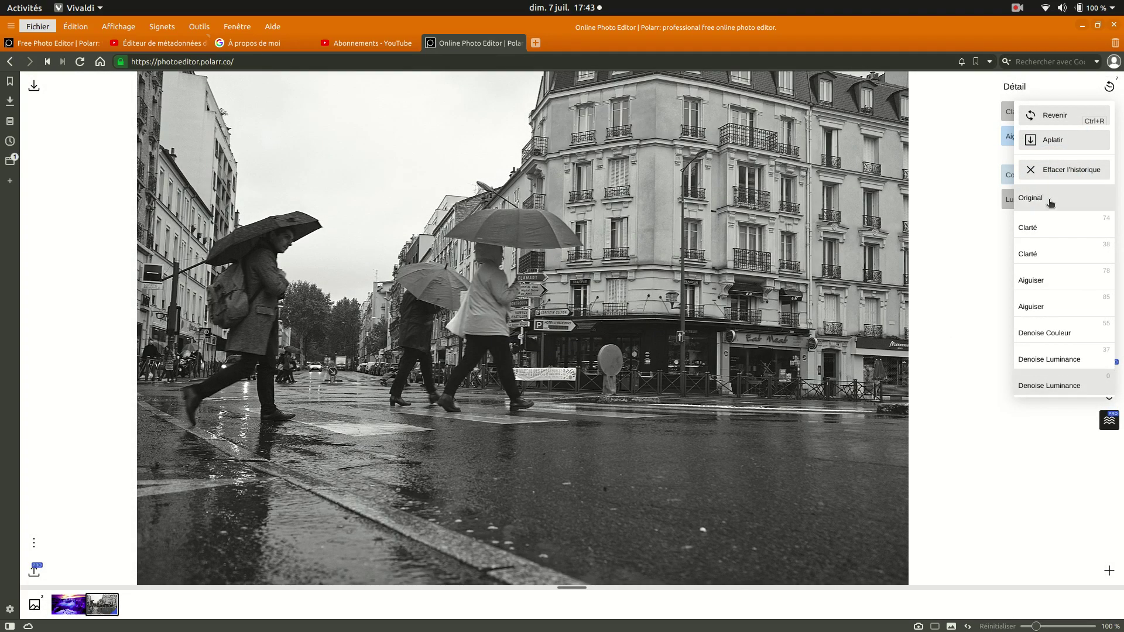
click(1057, 171)
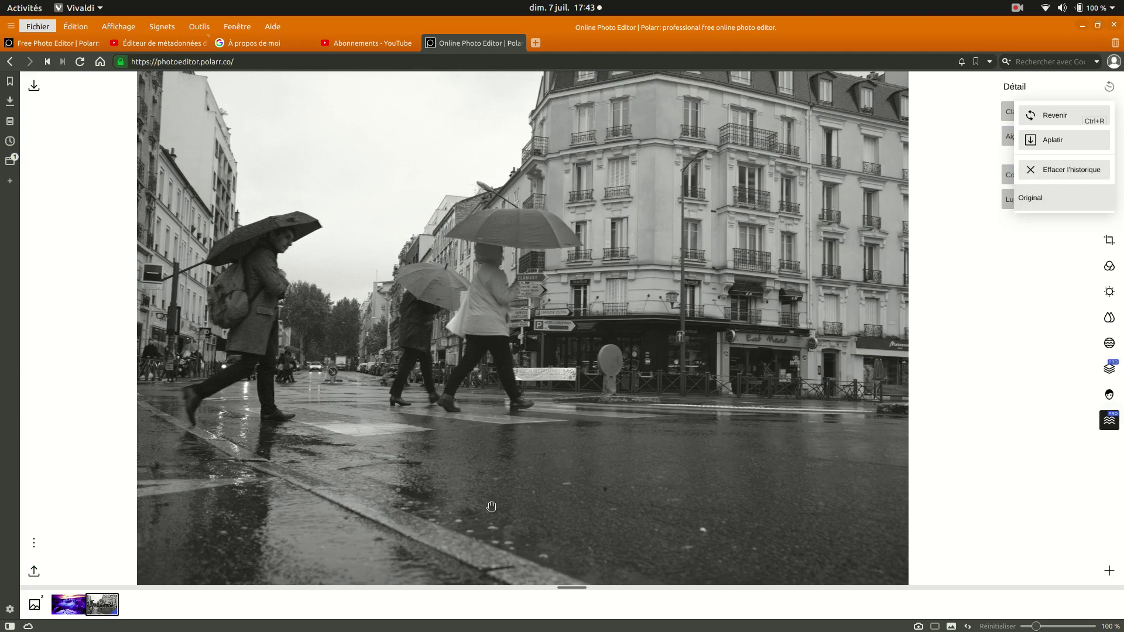
click(97, 604)
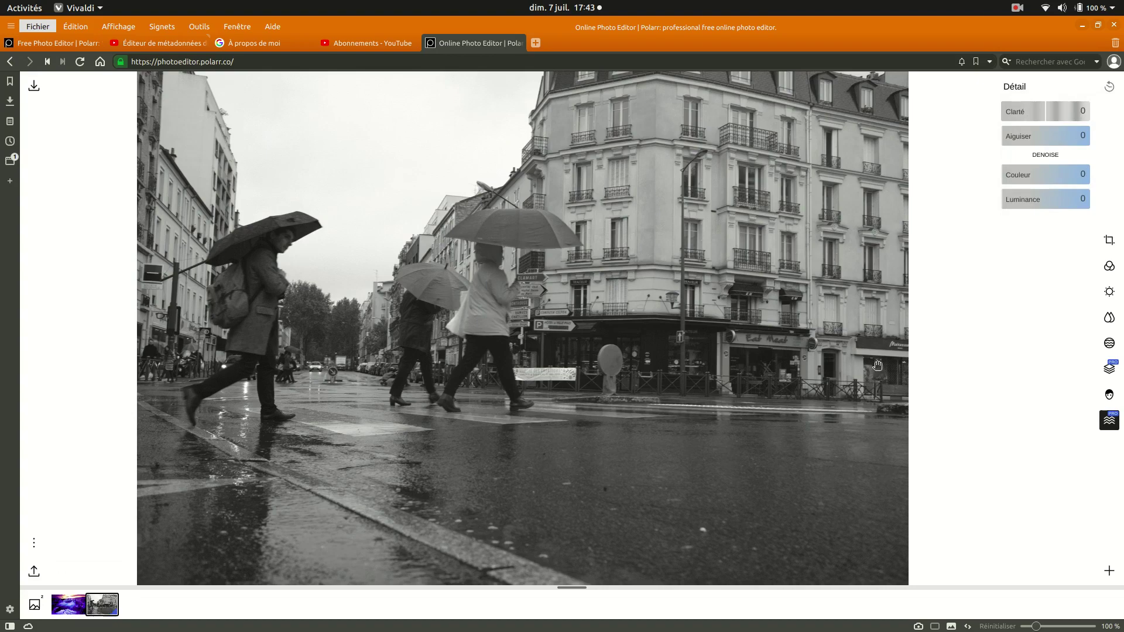
Step: Set the waterfall photo's clarity to 60 and apply the M5 filter from the Film moderne set
click(67, 605)
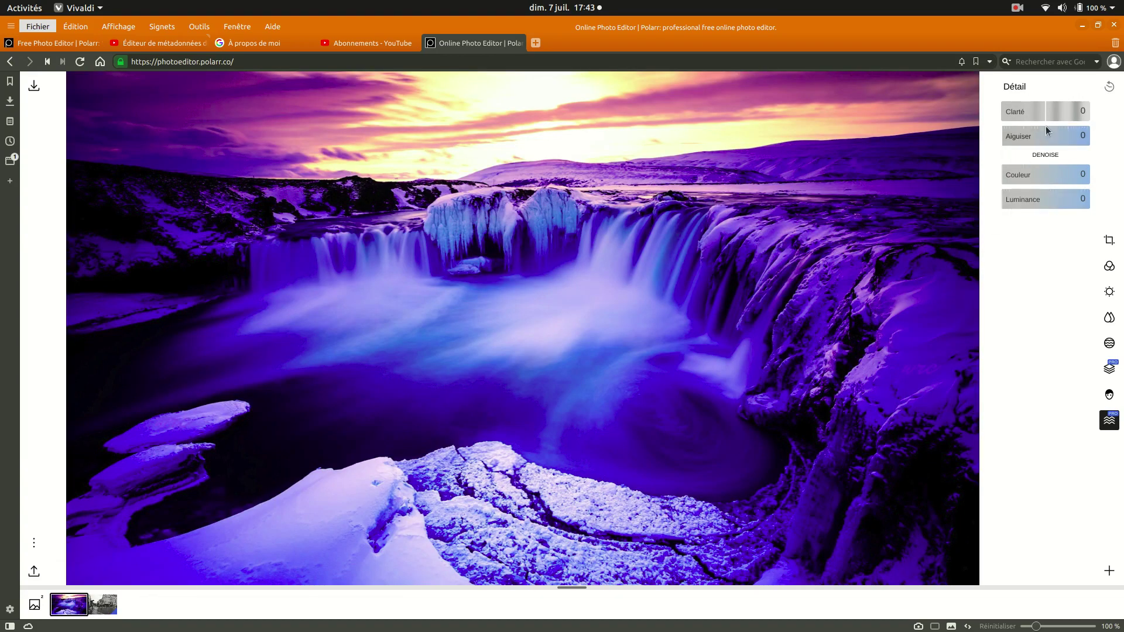
drag(1048, 111, 1074, 111)
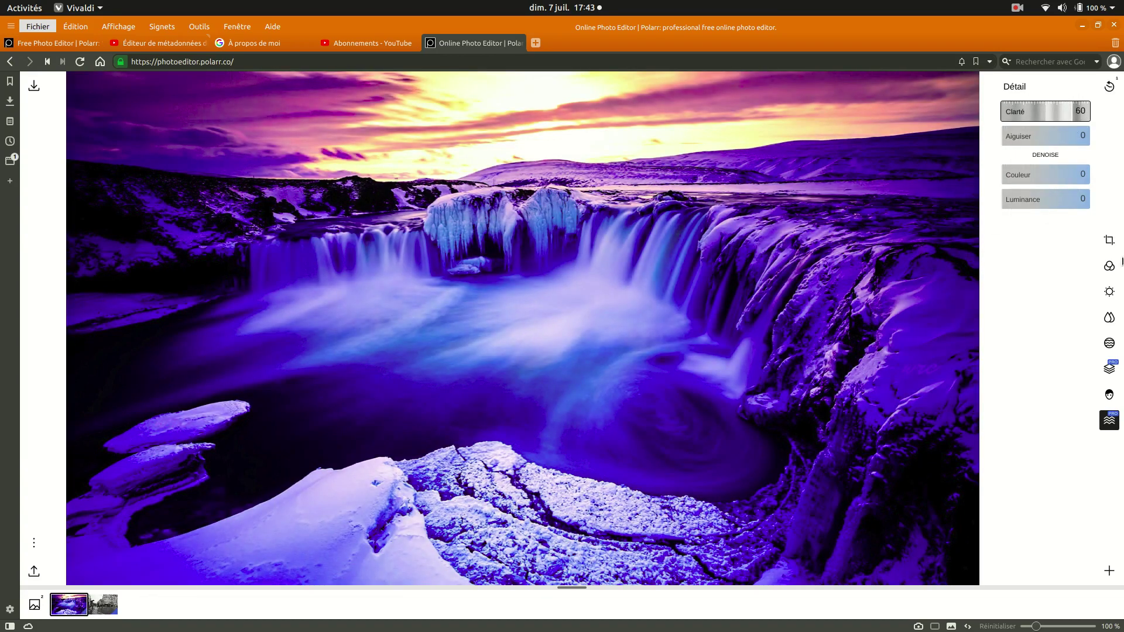
click(1110, 266)
click(1012, 218)
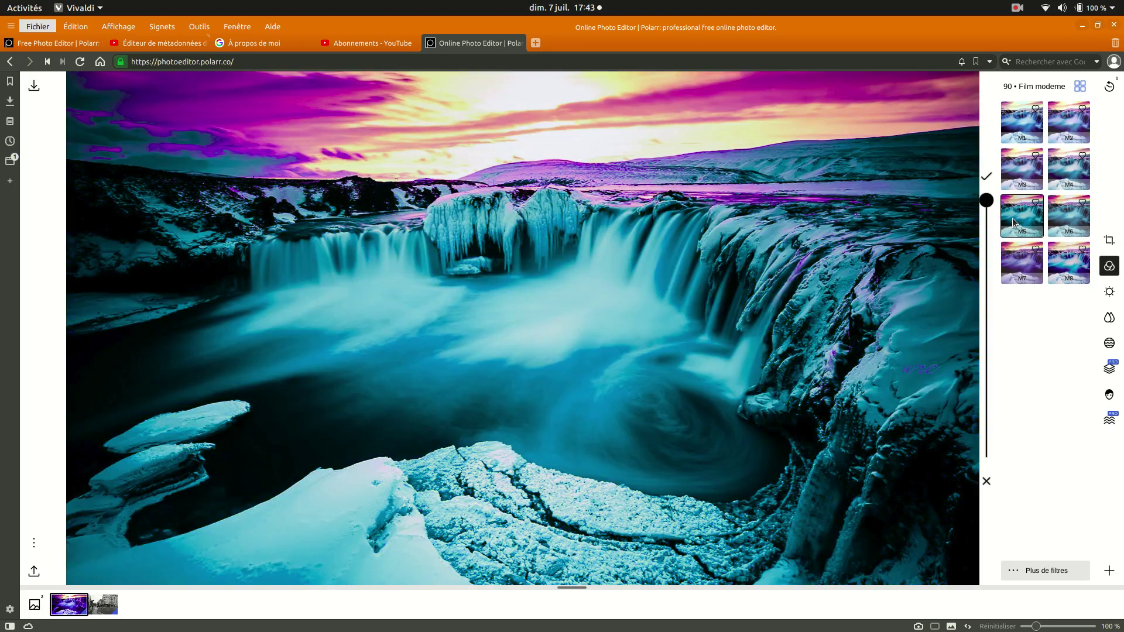
Step: Review the image, watermark and metadata options for saving the waterfall photo, without exporting it
click(35, 572)
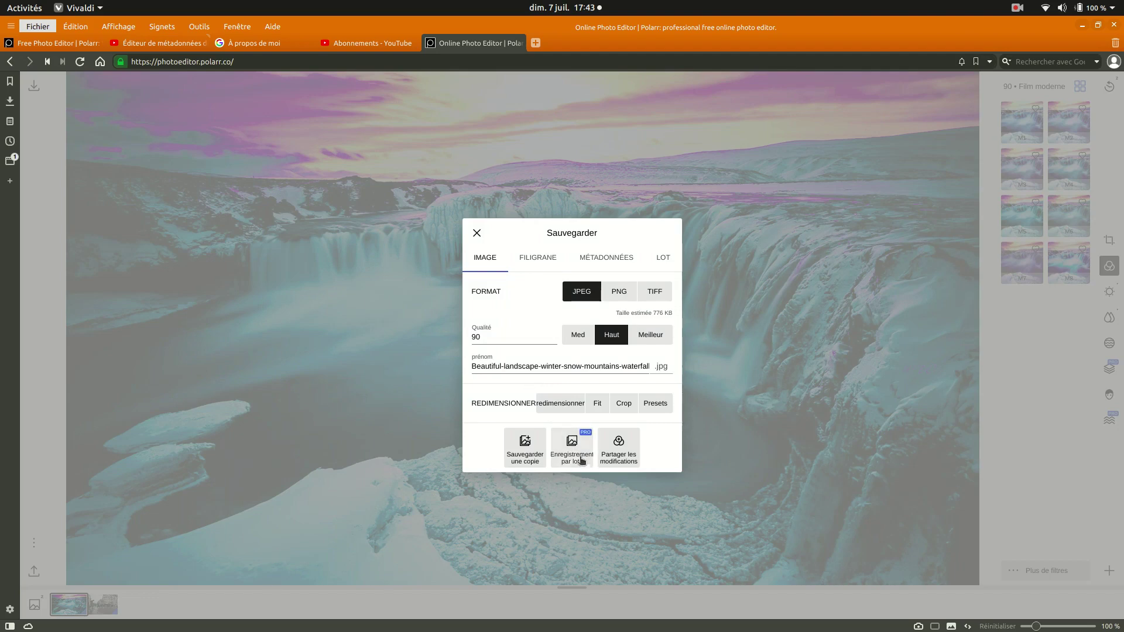
click(539, 259)
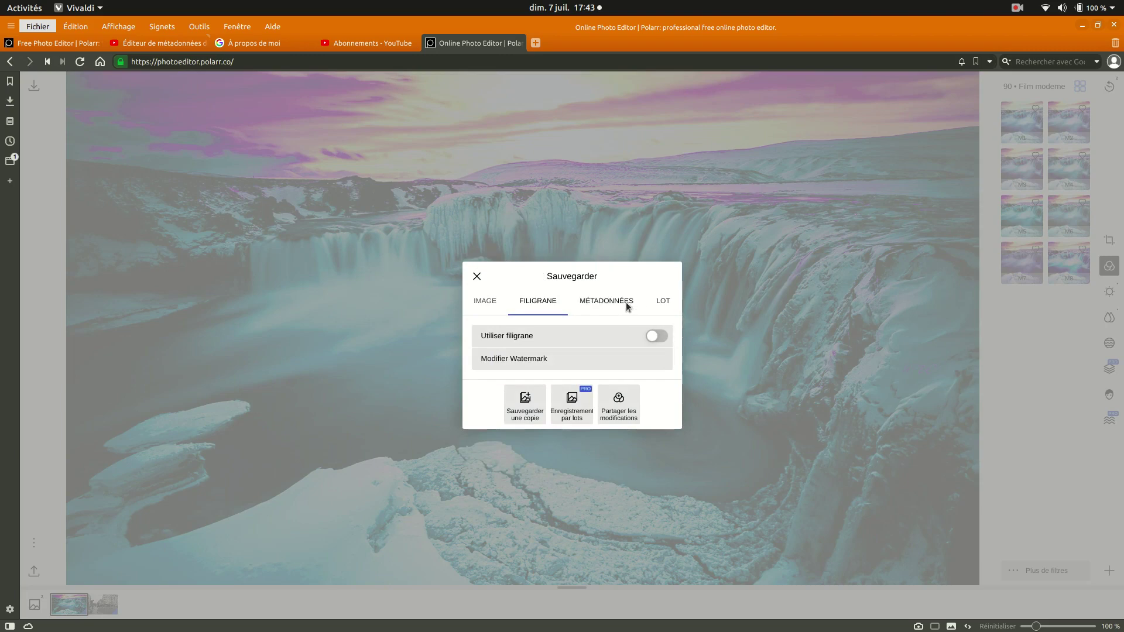
click(614, 301)
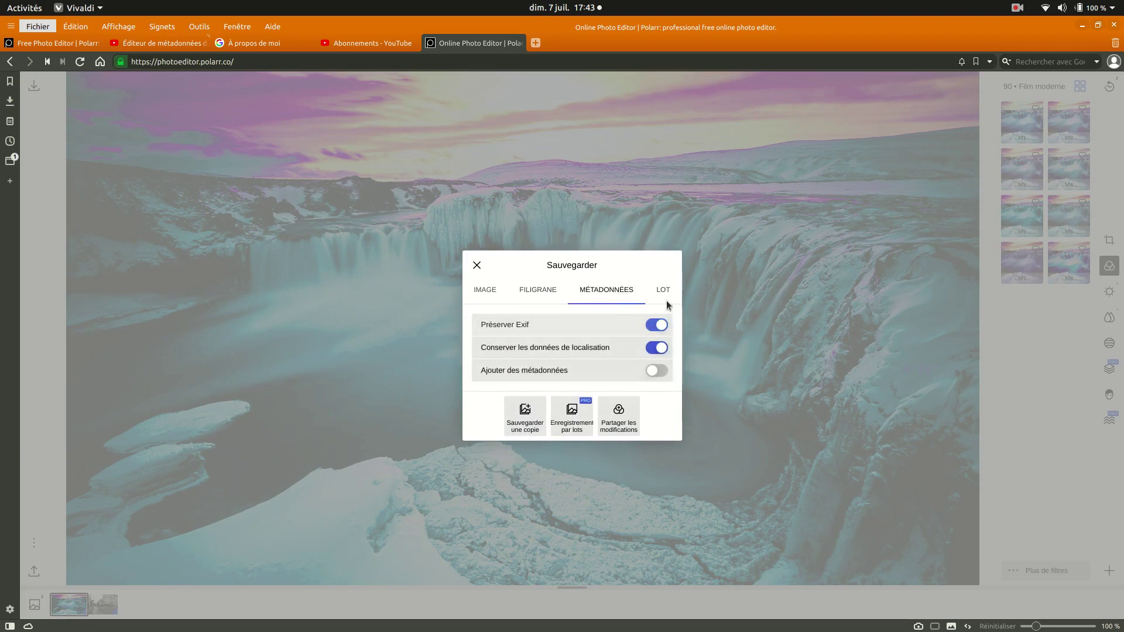
click(478, 265)
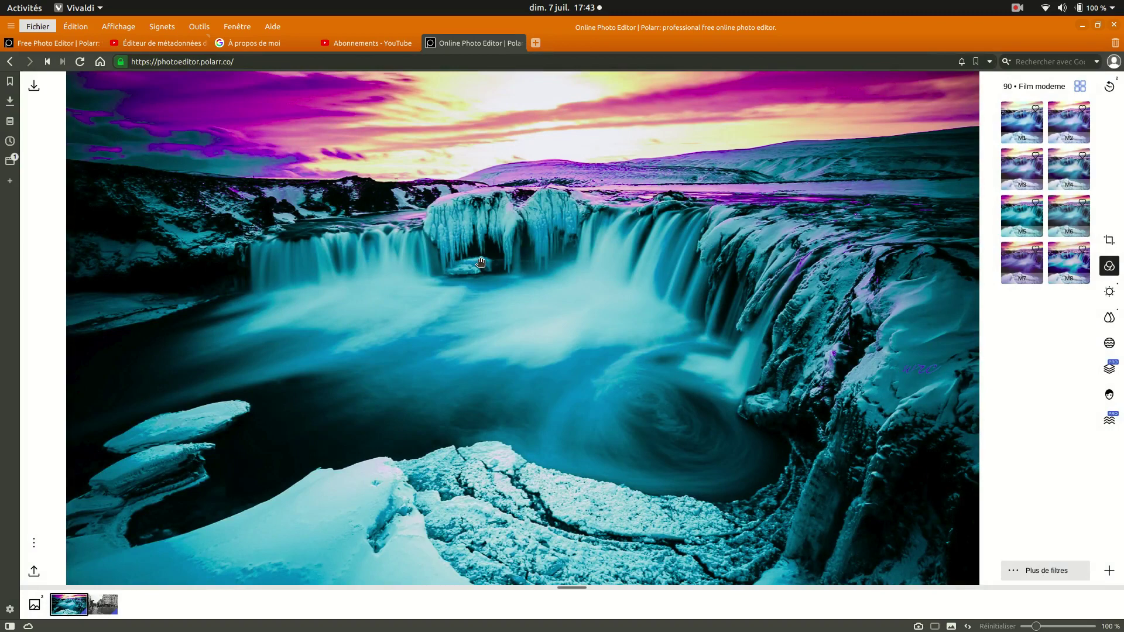